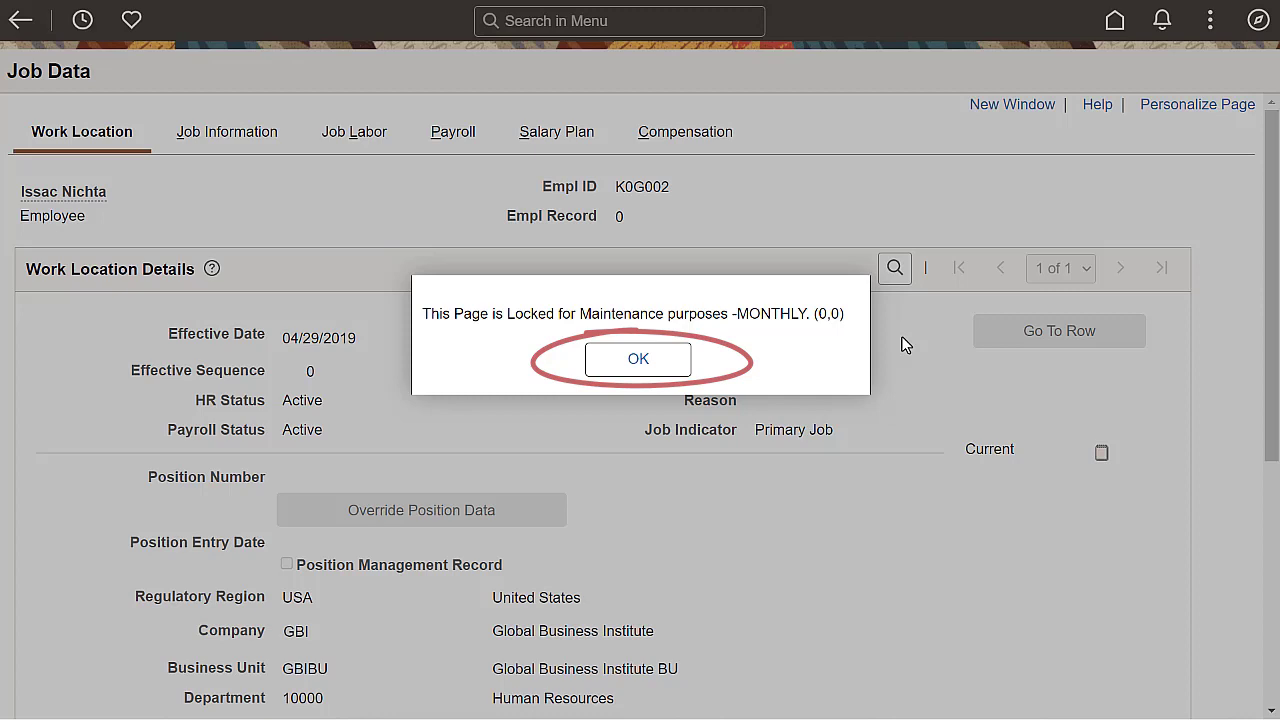
Step: Dismiss the page lock message on Job Data and open Lockdown Framework Setup through the menu search
left_click(665, 360)
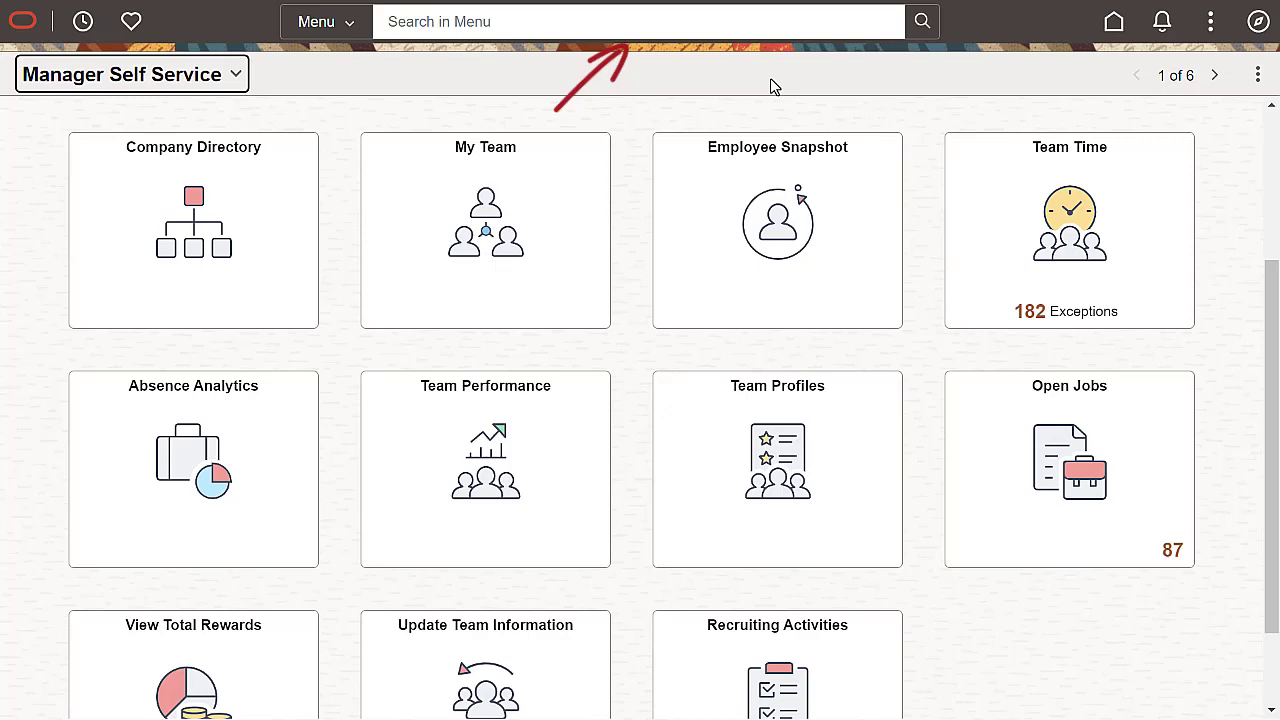
left_click(858, 21)
type("Lockdown Framework Setup")
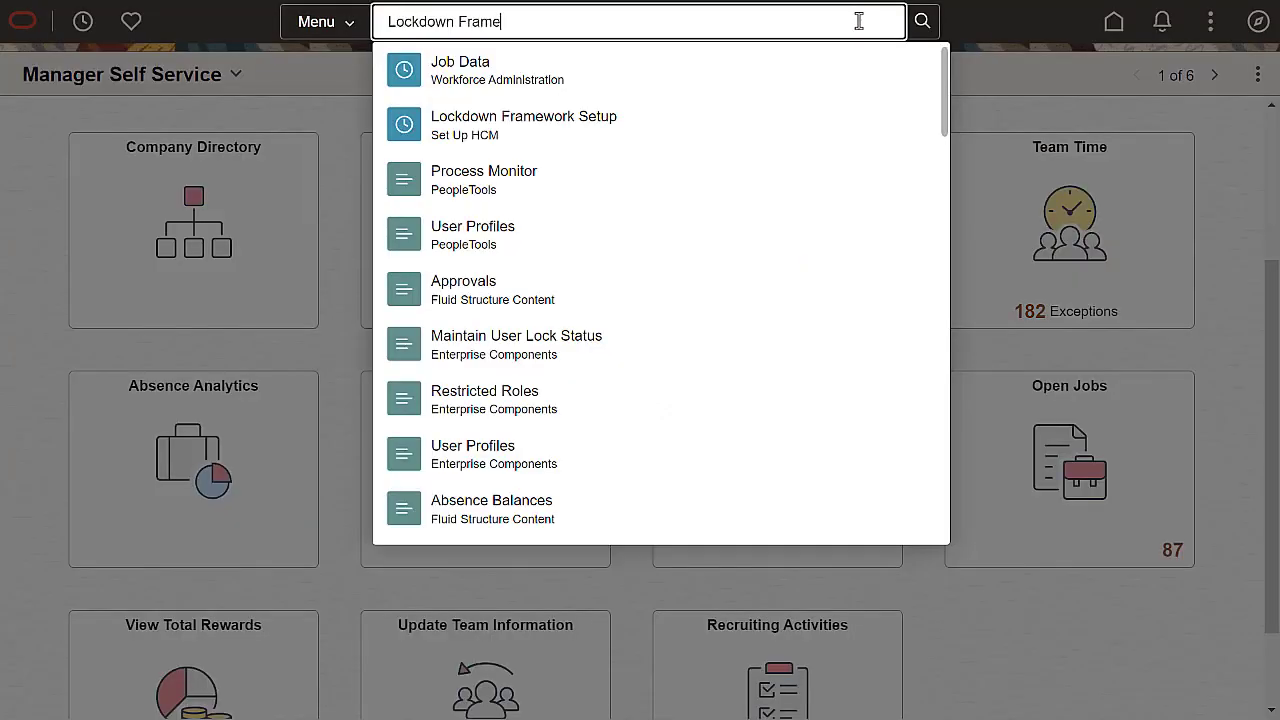
left_click(766, 70)
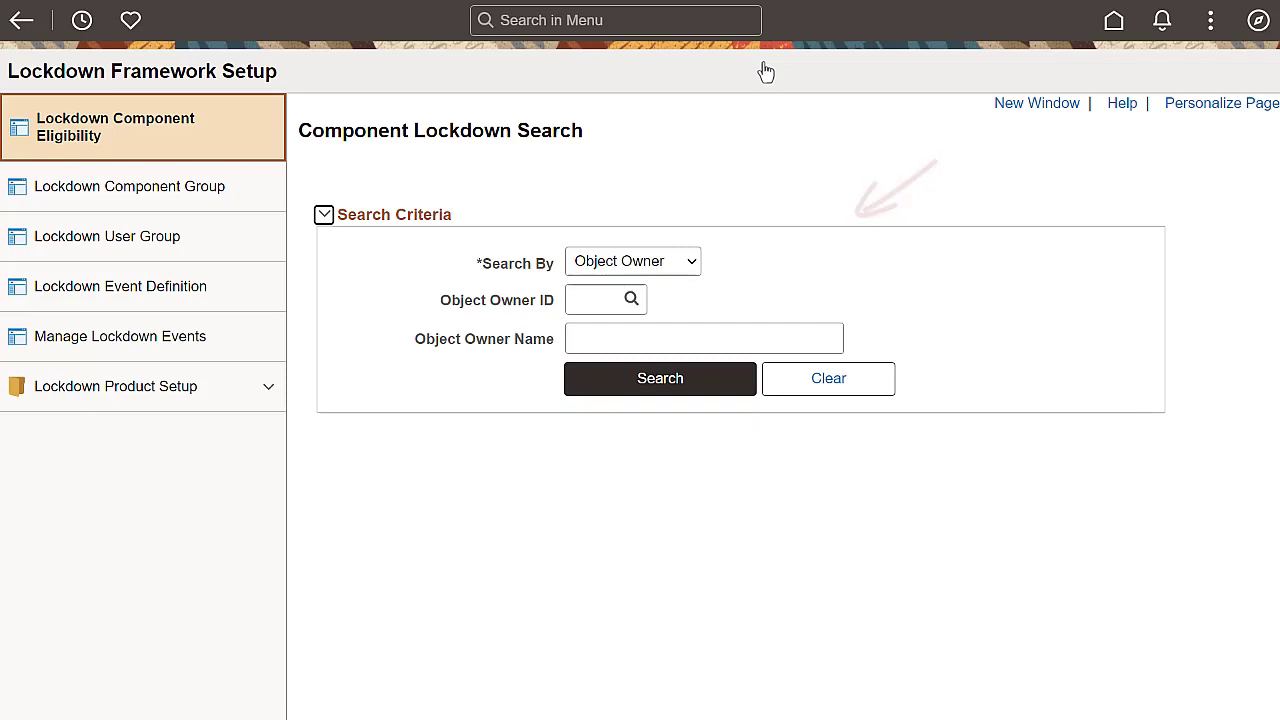
Step: Search component eligibility by object owner name Global Payroll Core Applicatn and open that owner's component list
left_click(795, 340)
type("Global Payroll Core Applicatn")
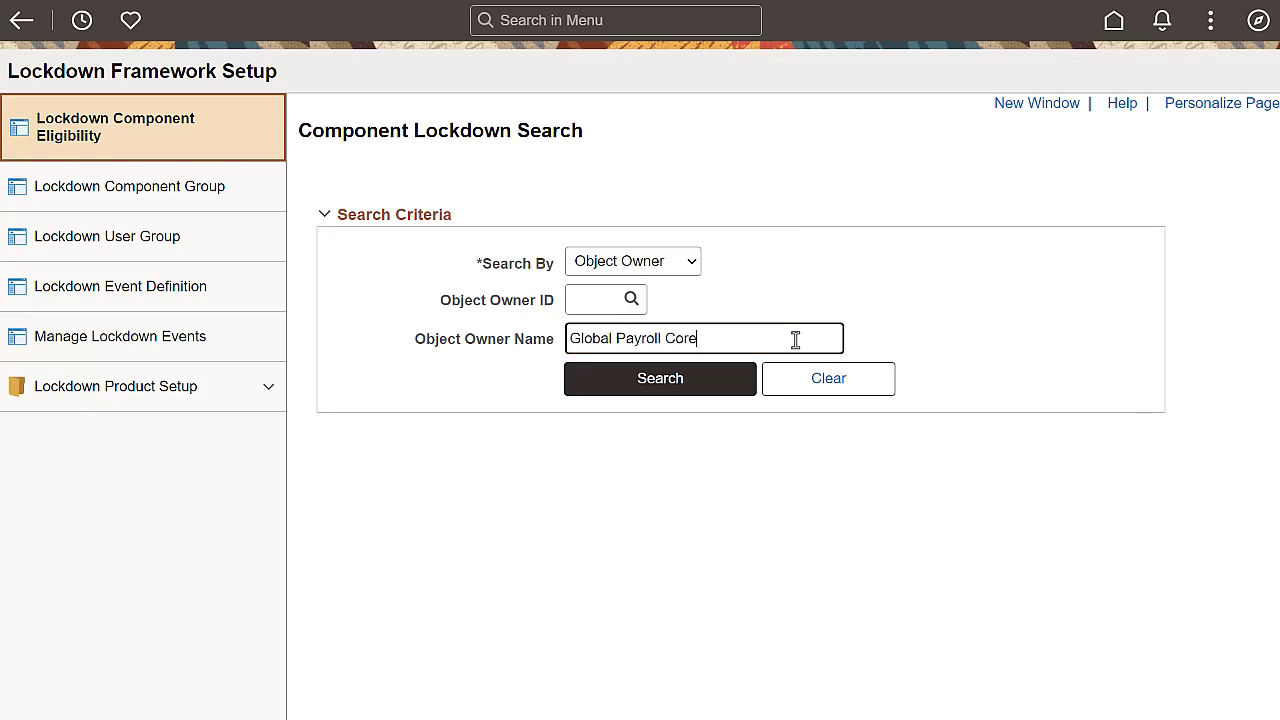
left_click(670, 380)
left_click(640, 603)
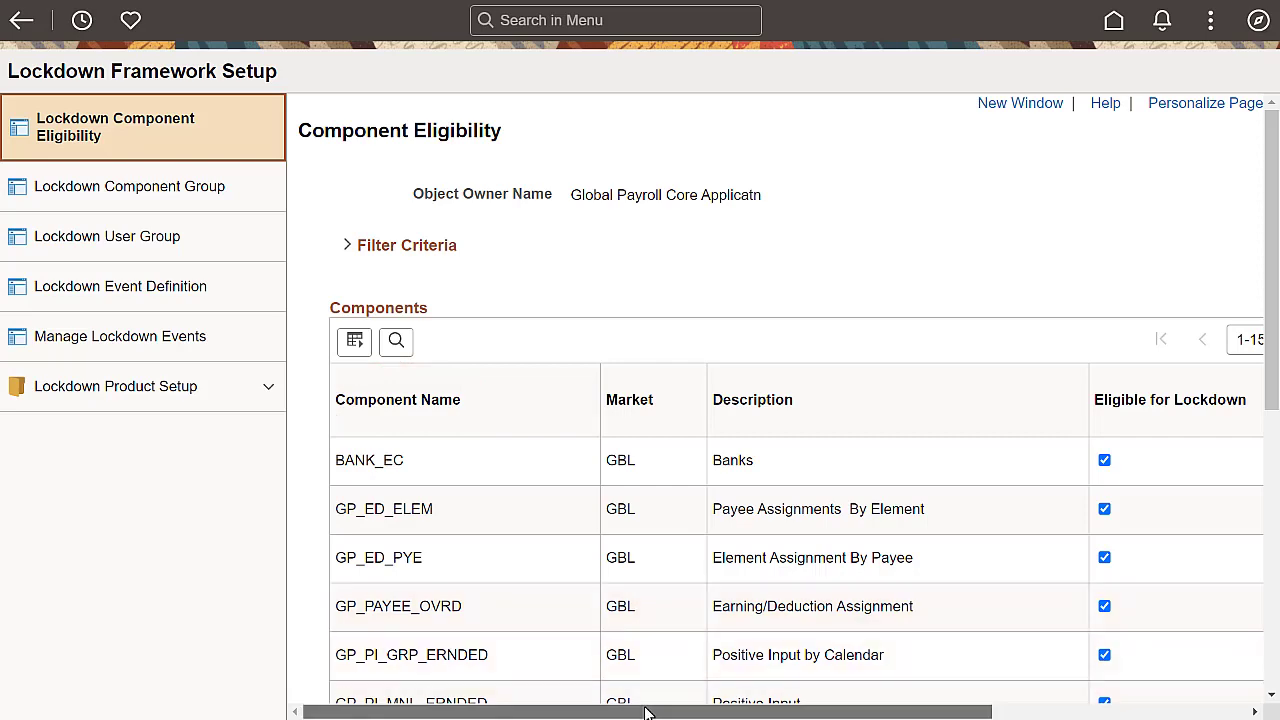
Step: Review the components' lockdown eligibility and enabled status, and expand the filter criteria
left_click_drag(645, 712, 897, 712)
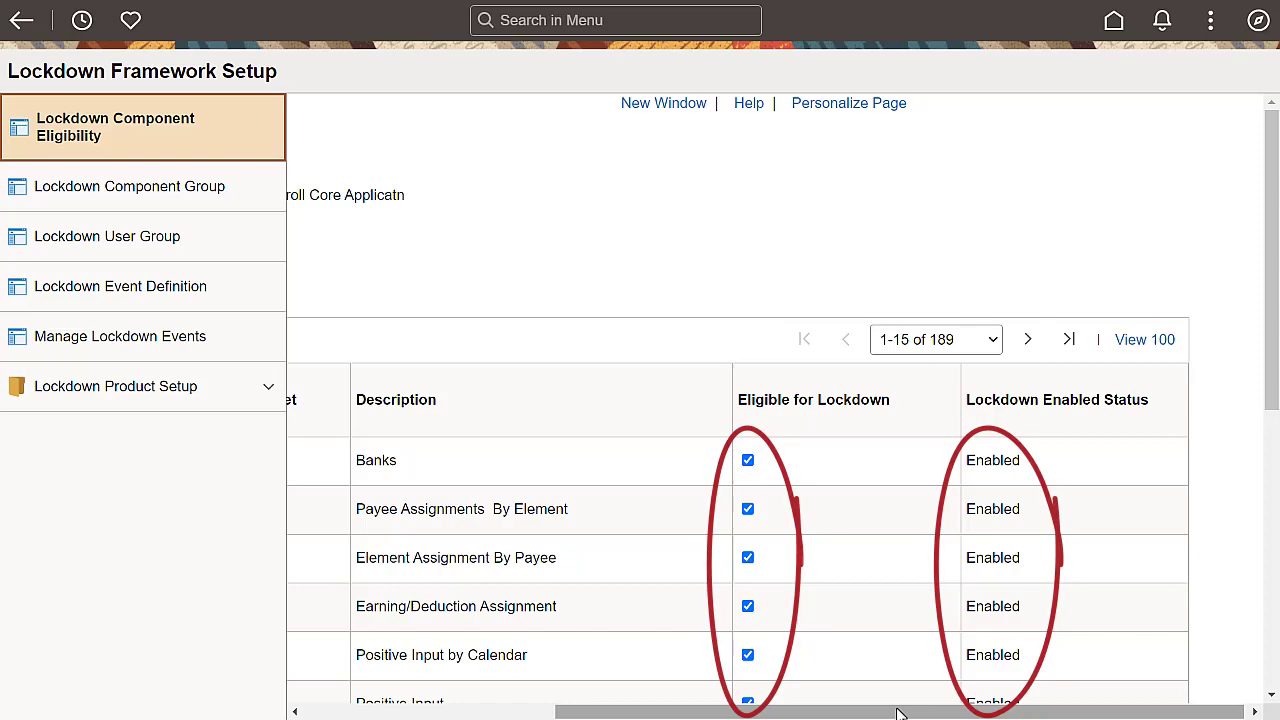
left_click_drag(897, 713, 641, 713)
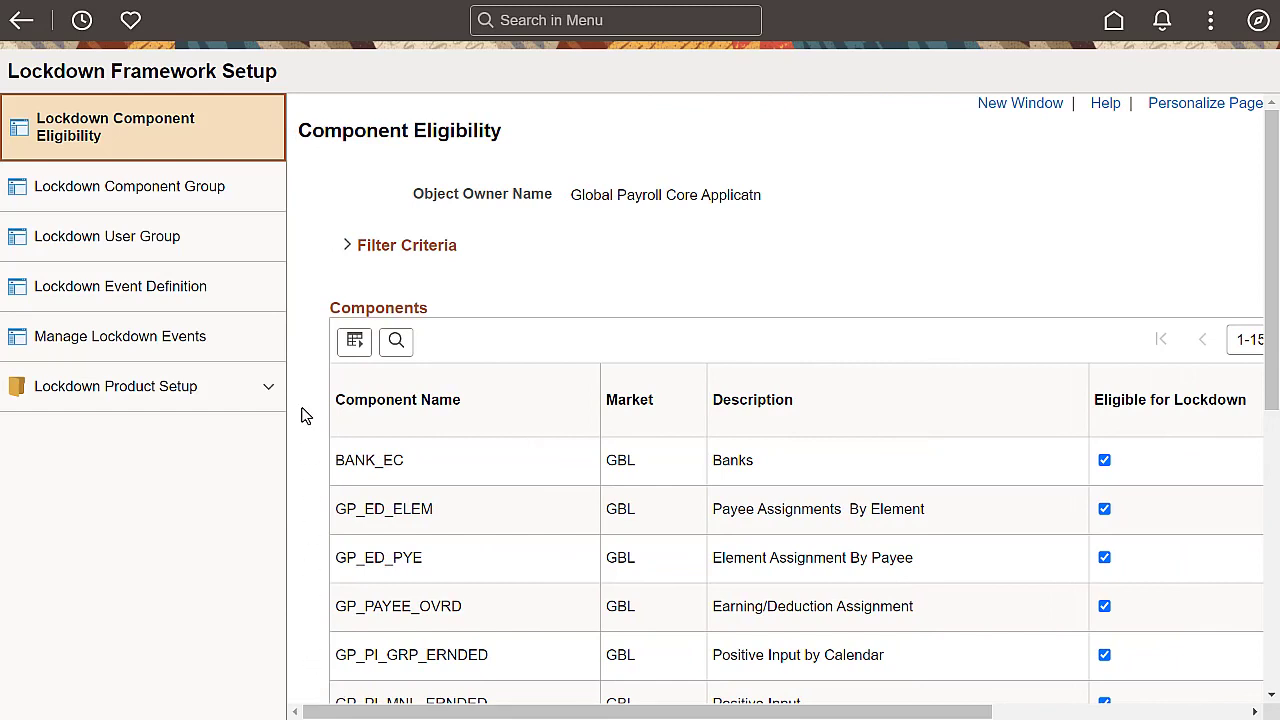
left_click(346, 250)
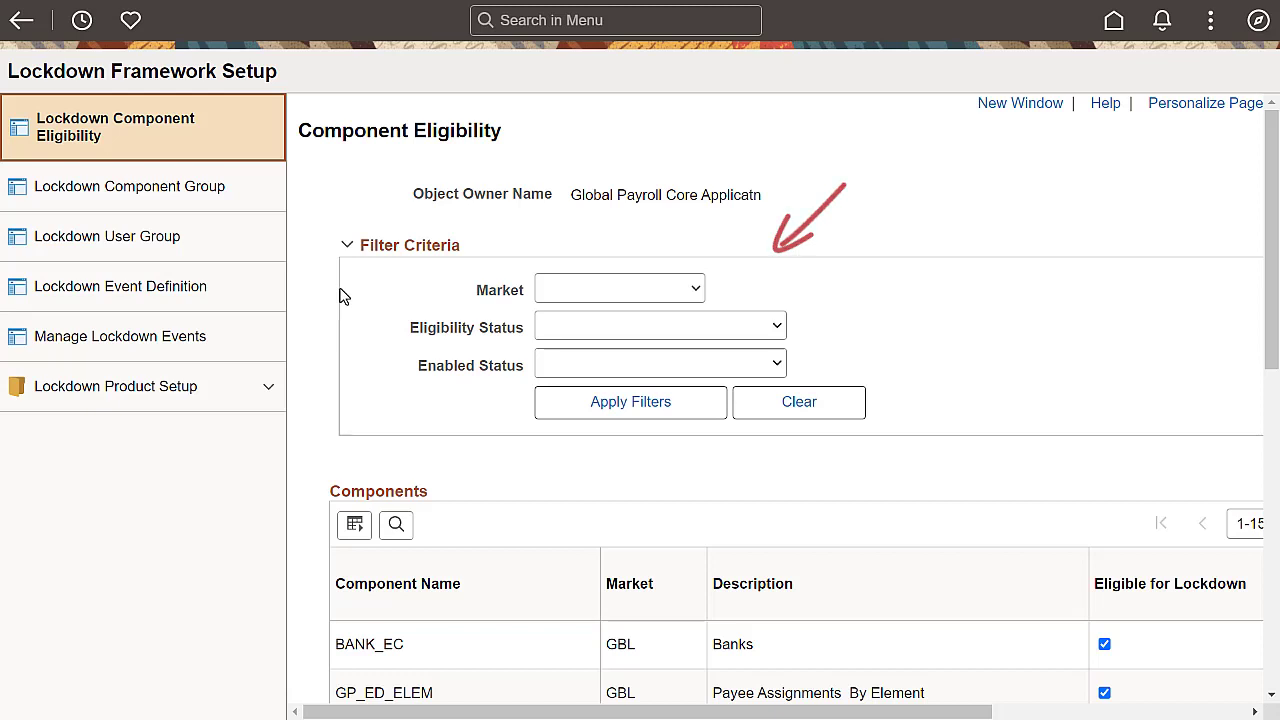
Step: Search the lockdown component groups without criteria and open the CORE EE PAGES group
left_click(283, 196)
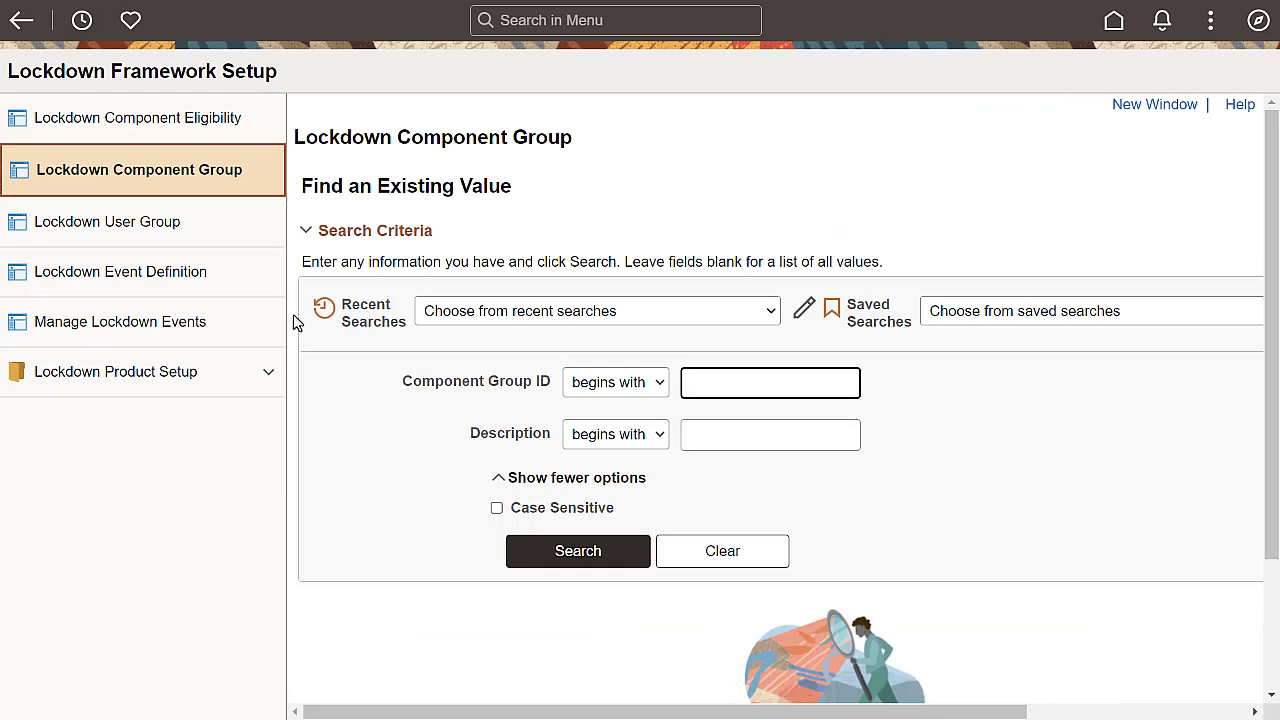
left_click(523, 566)
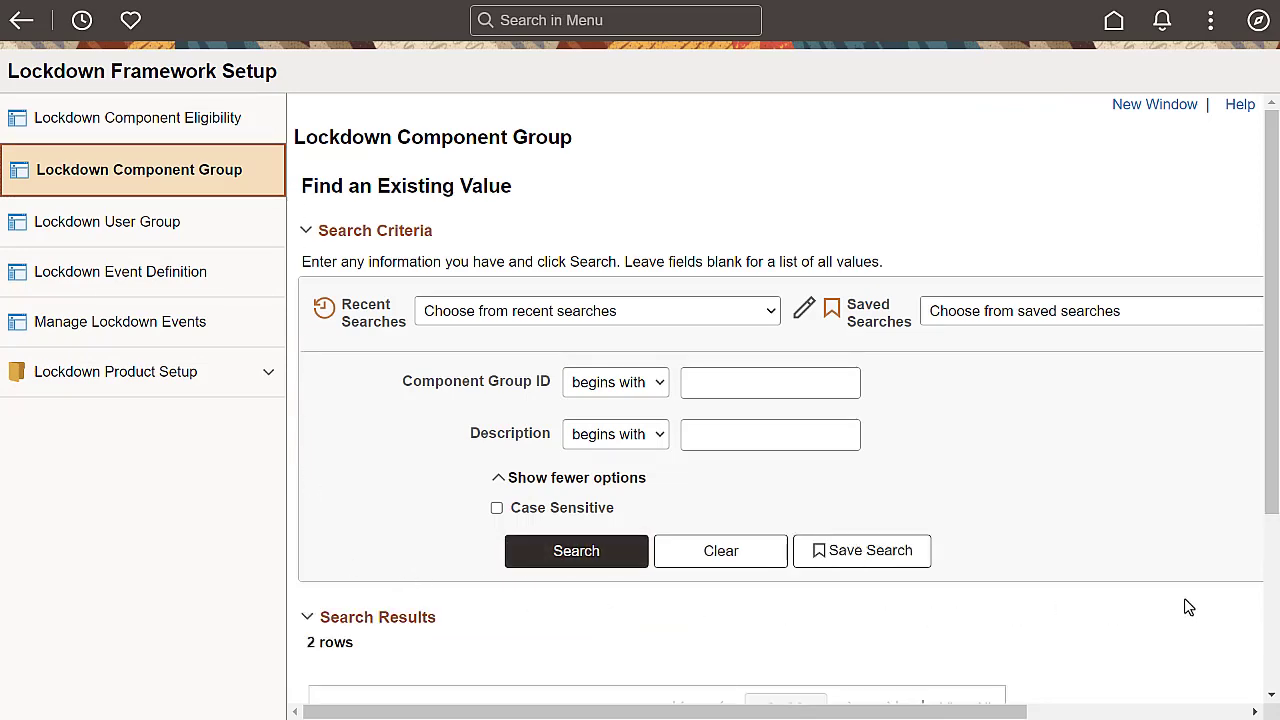
scroll(1150, 620, "down", 3)
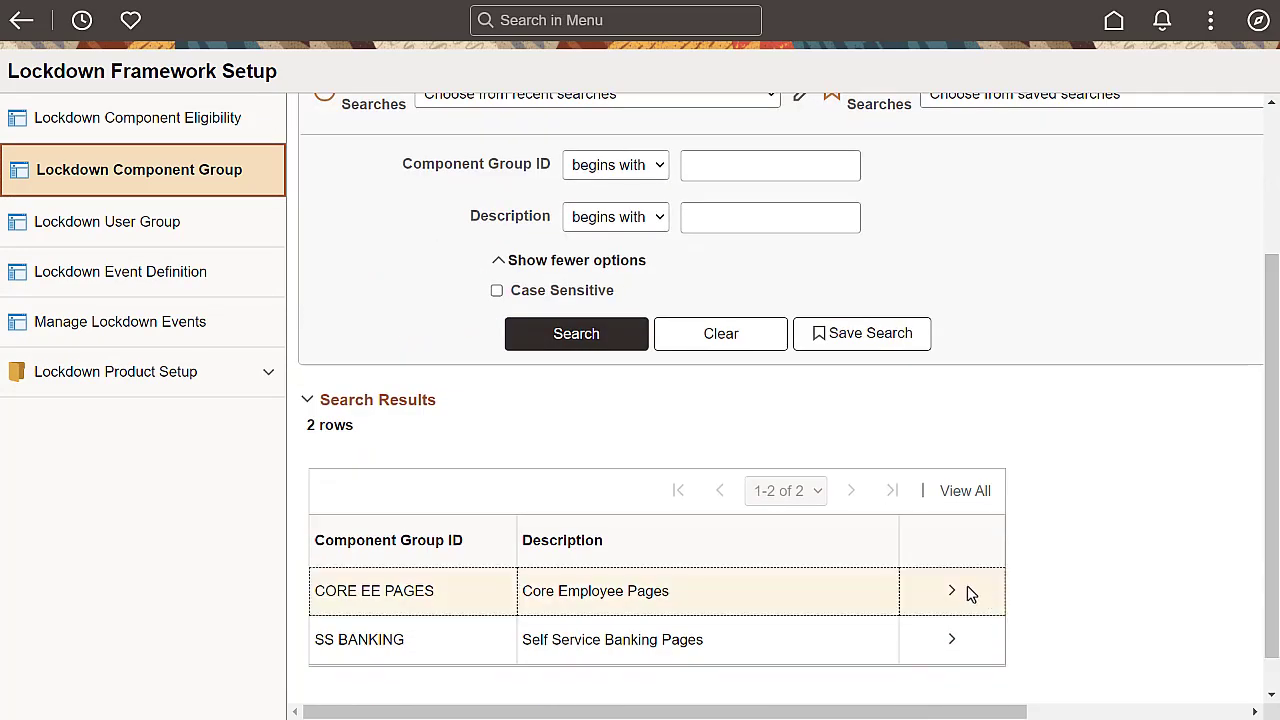
left_click(966, 591)
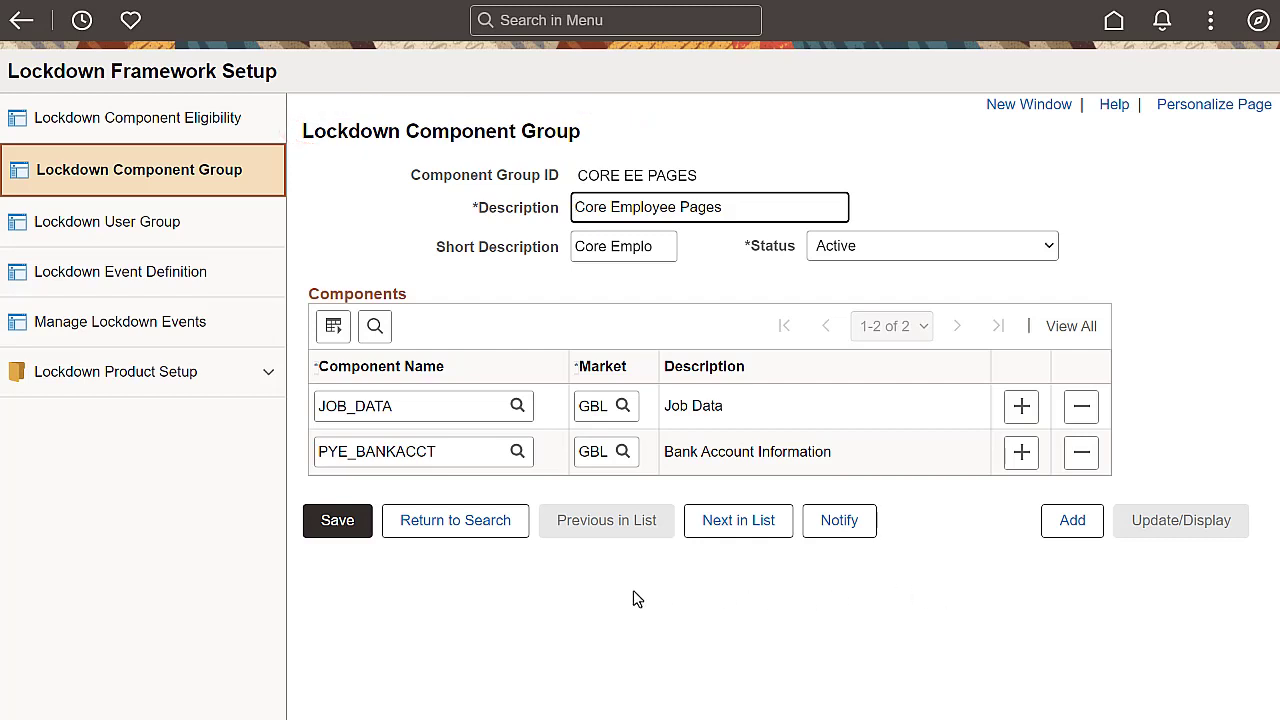
Step: Search the lockdown user groups without criteria and open the CYM PAY GROUPS group
left_click(261, 237)
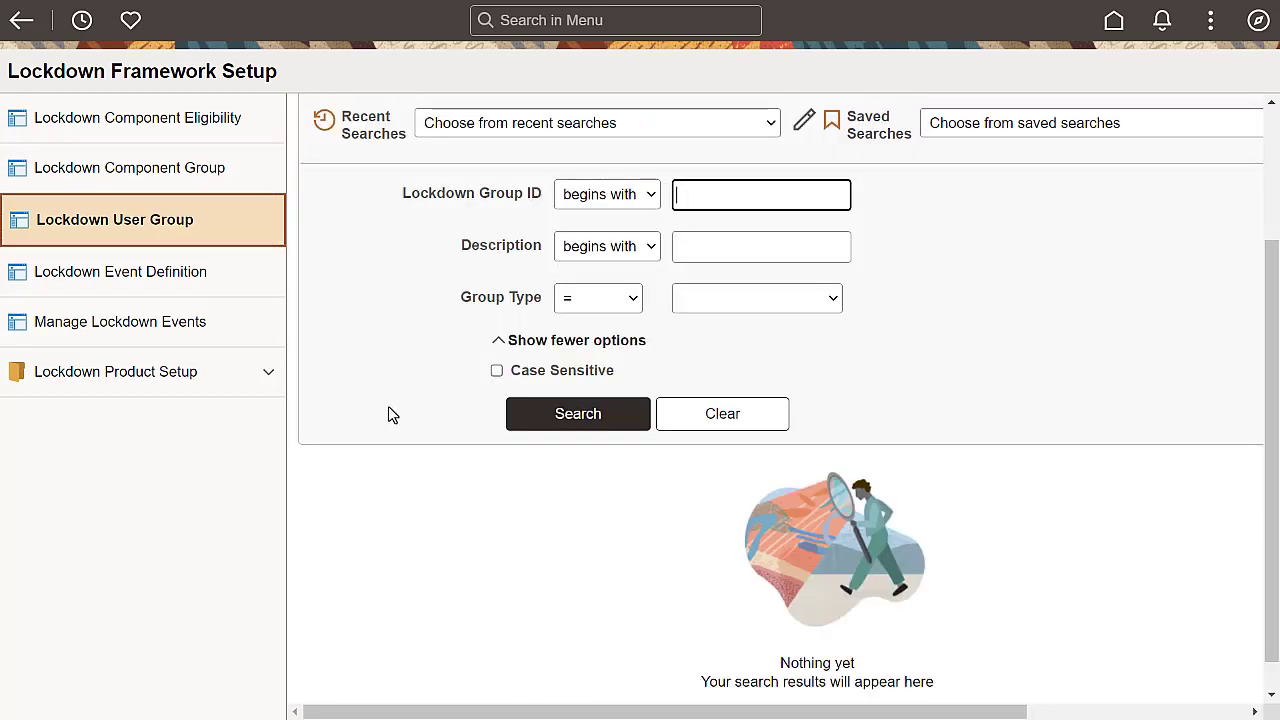
left_click(534, 418)
left_click(968, 665)
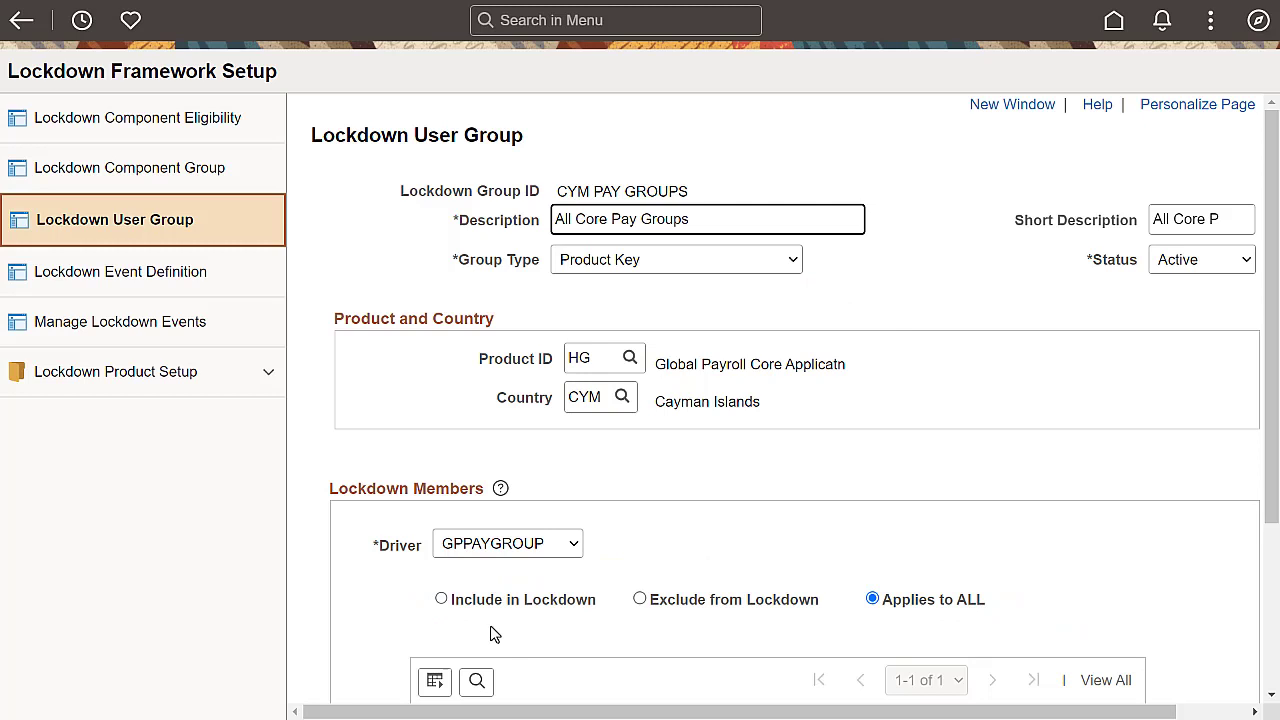
Step: Search event definitions by lock type General, open the MONTHLY event and review its lockdown message, user group, component groups and schedule
left_click(270, 281)
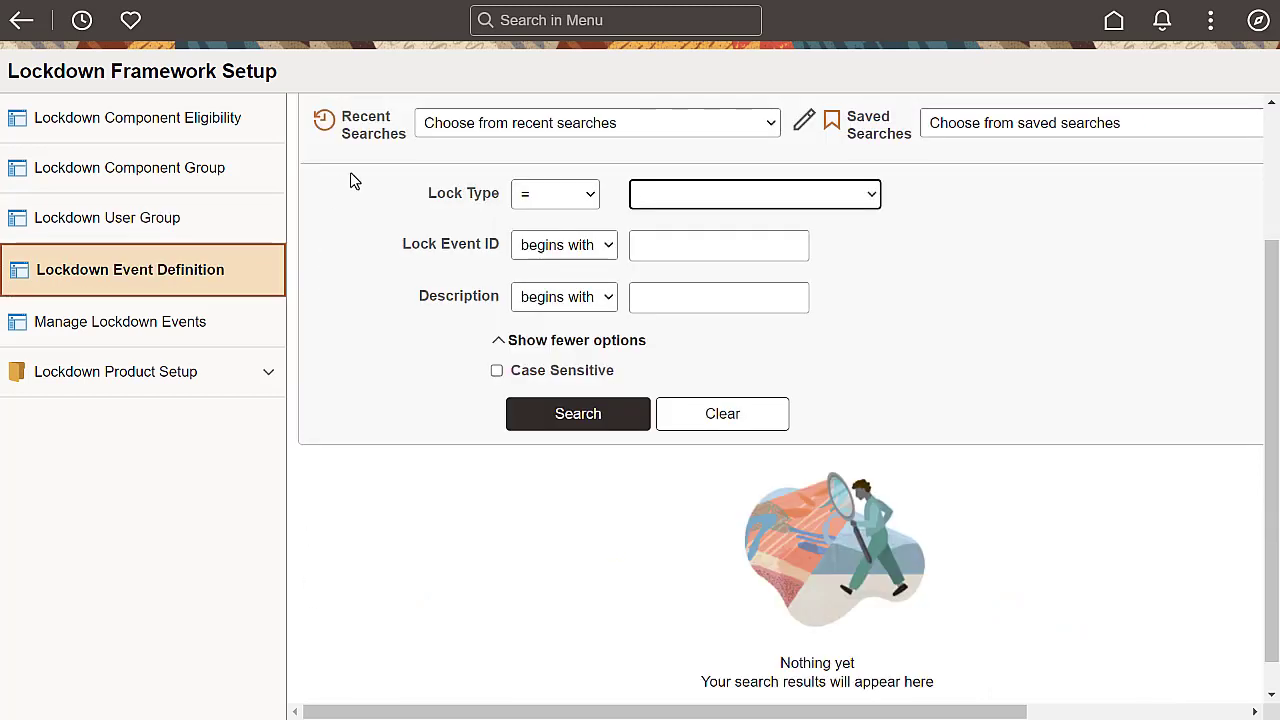
left_click(870, 198)
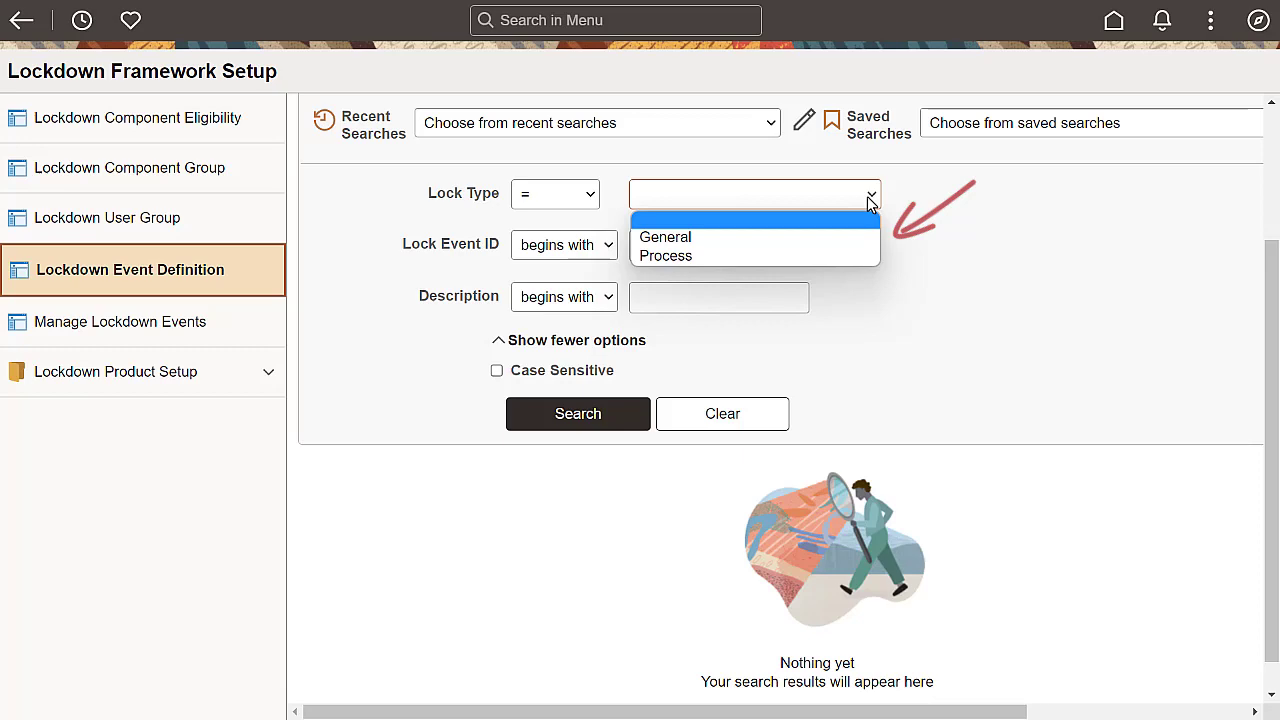
left_click(855, 238)
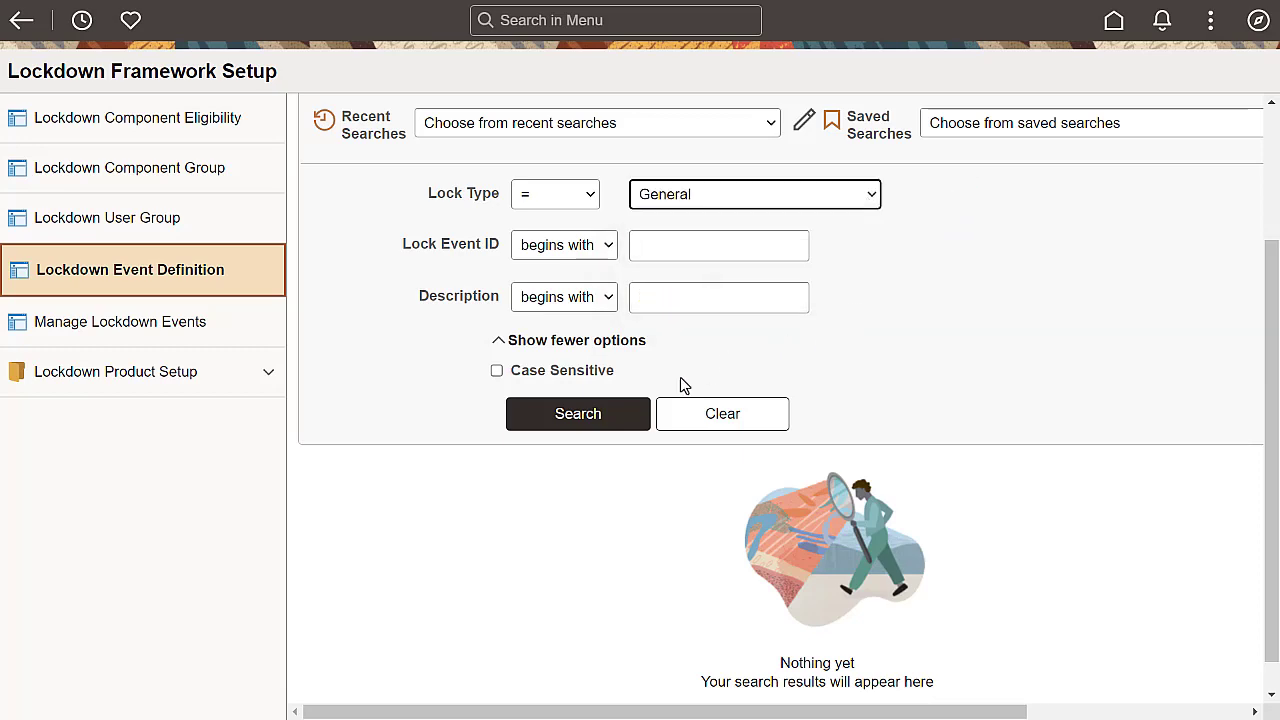
key("Return")
left_click(960, 666)
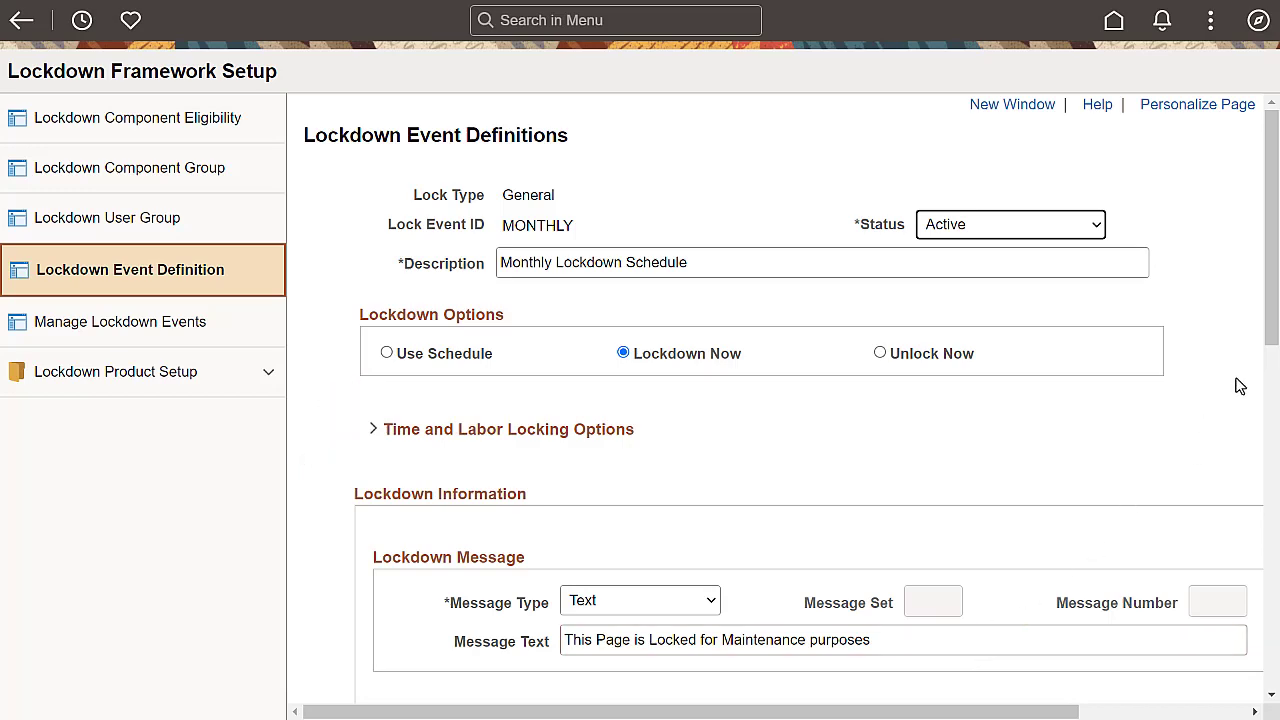
left_click_drag(1270, 344, 1273, 487)
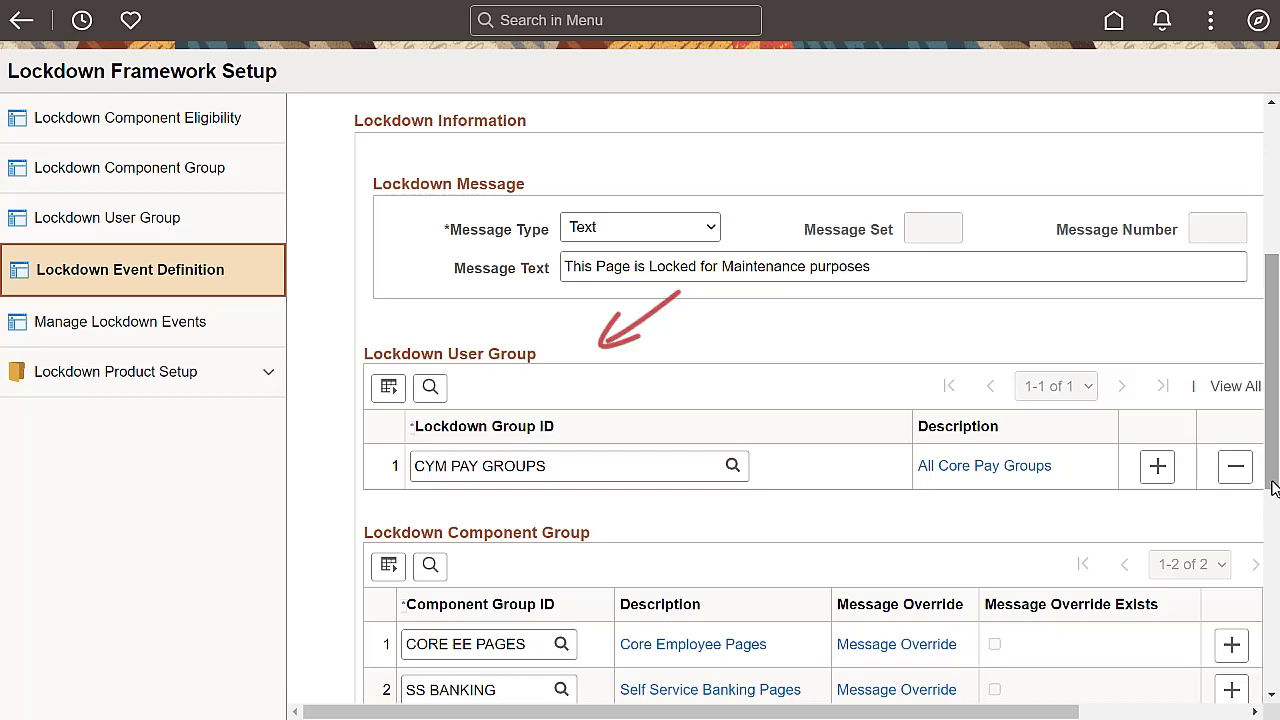
left_click_drag(1273, 487, 1273, 568)
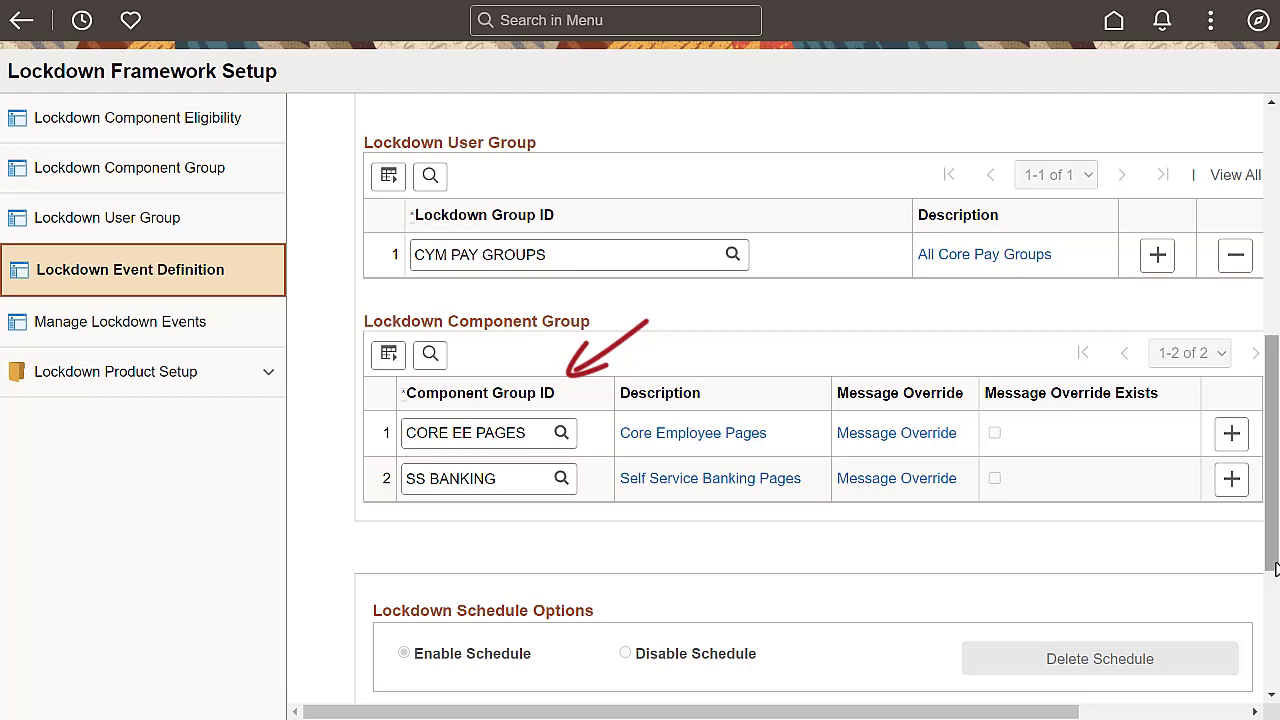
left_click_drag(1273, 568, 1273, 686)
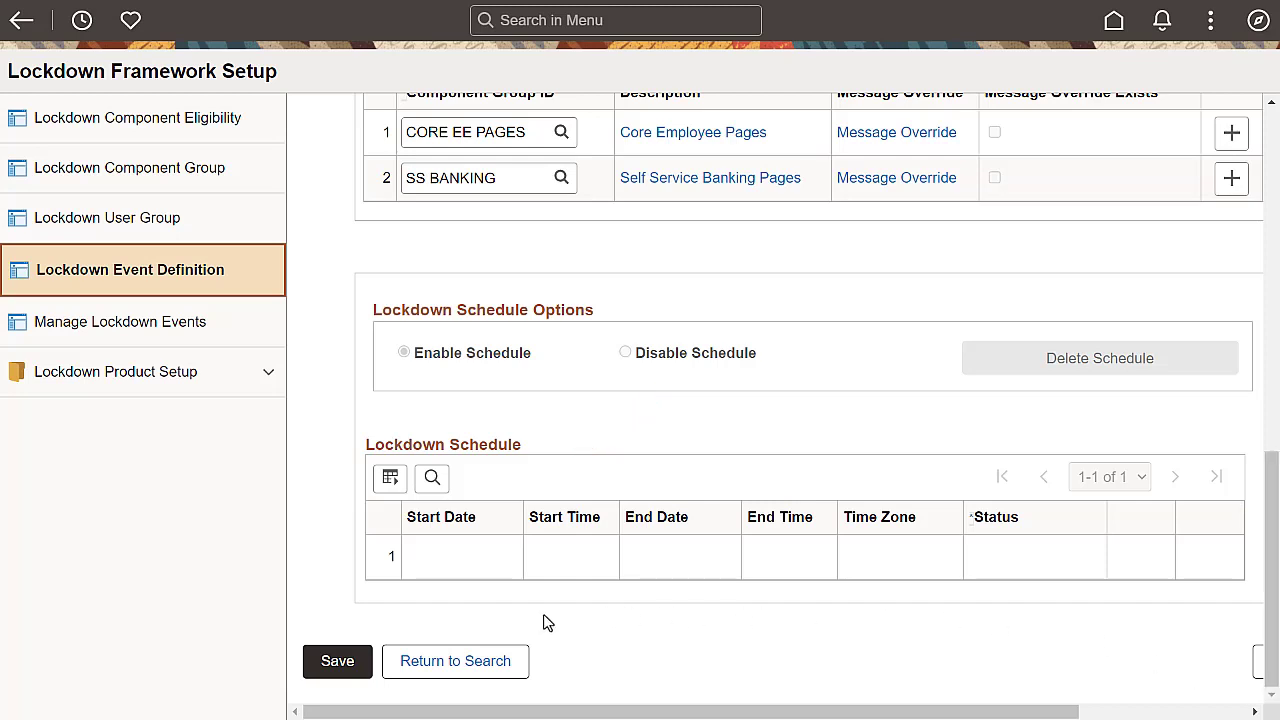
Step: Search event definitions by lock type Process, open the CYM PROCESS event and review its process phases and off cycle options
left_click(266, 283)
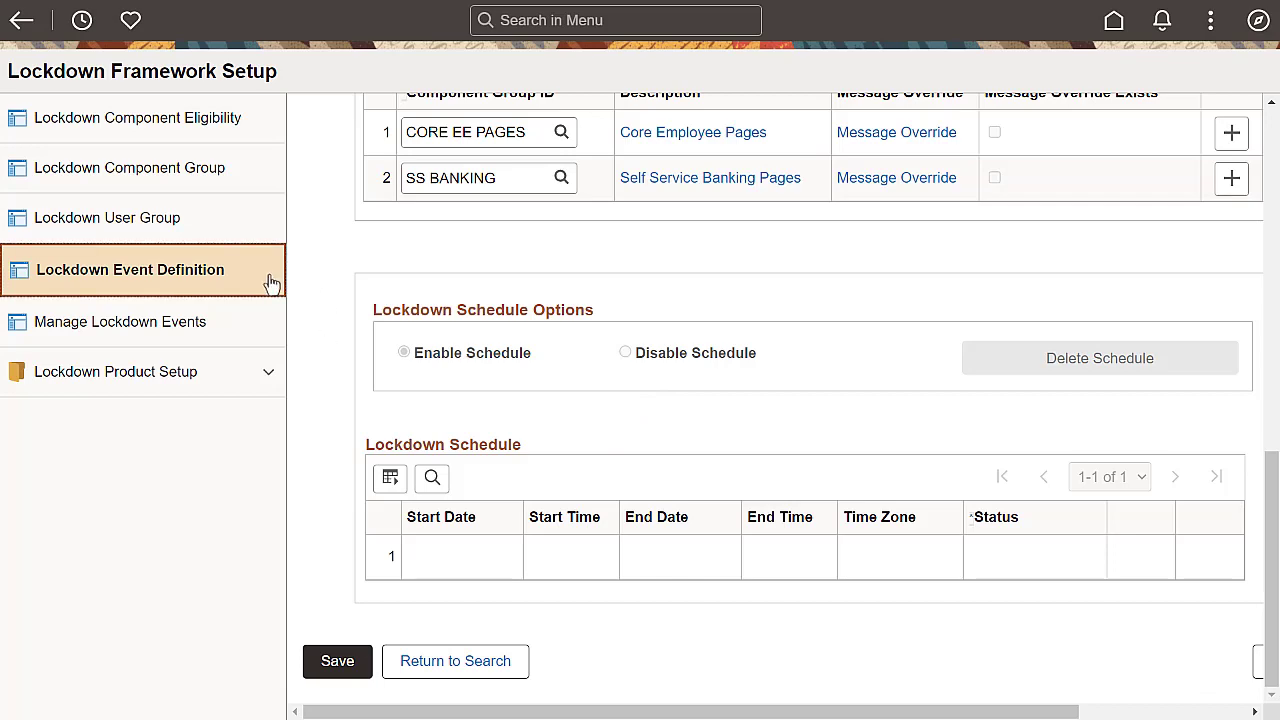
left_click(824, 199)
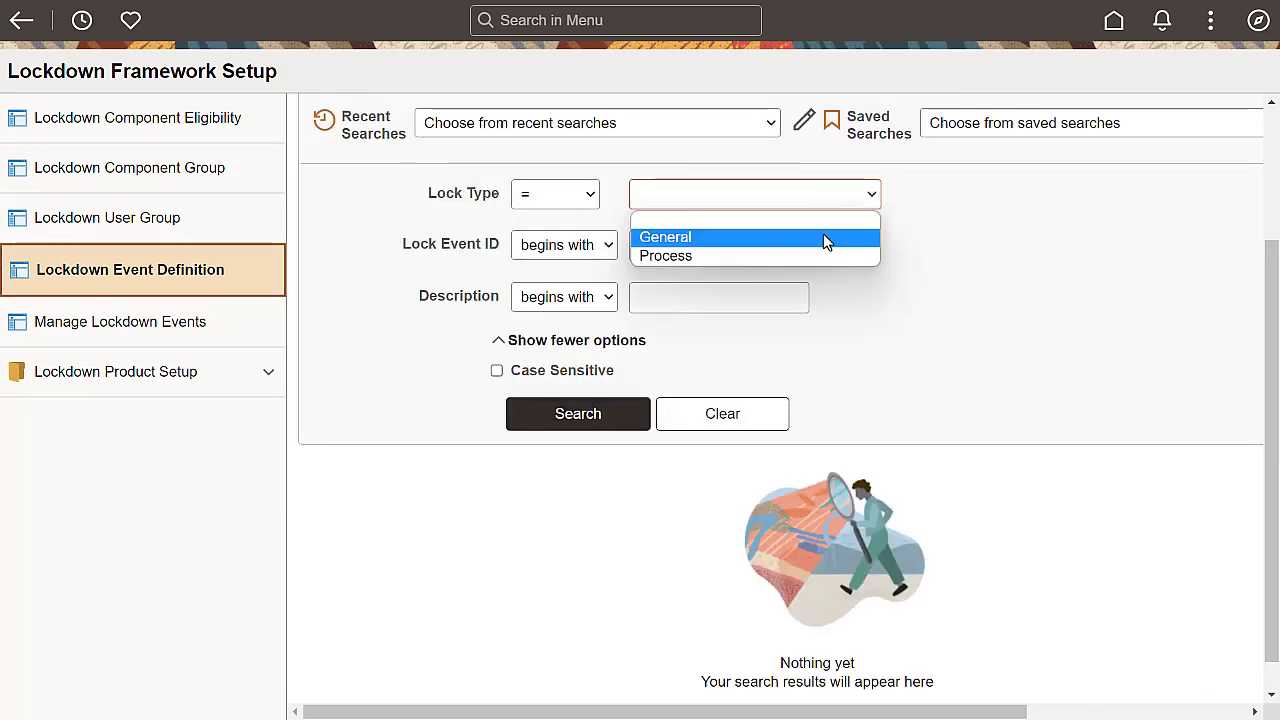
left_click(824, 256)
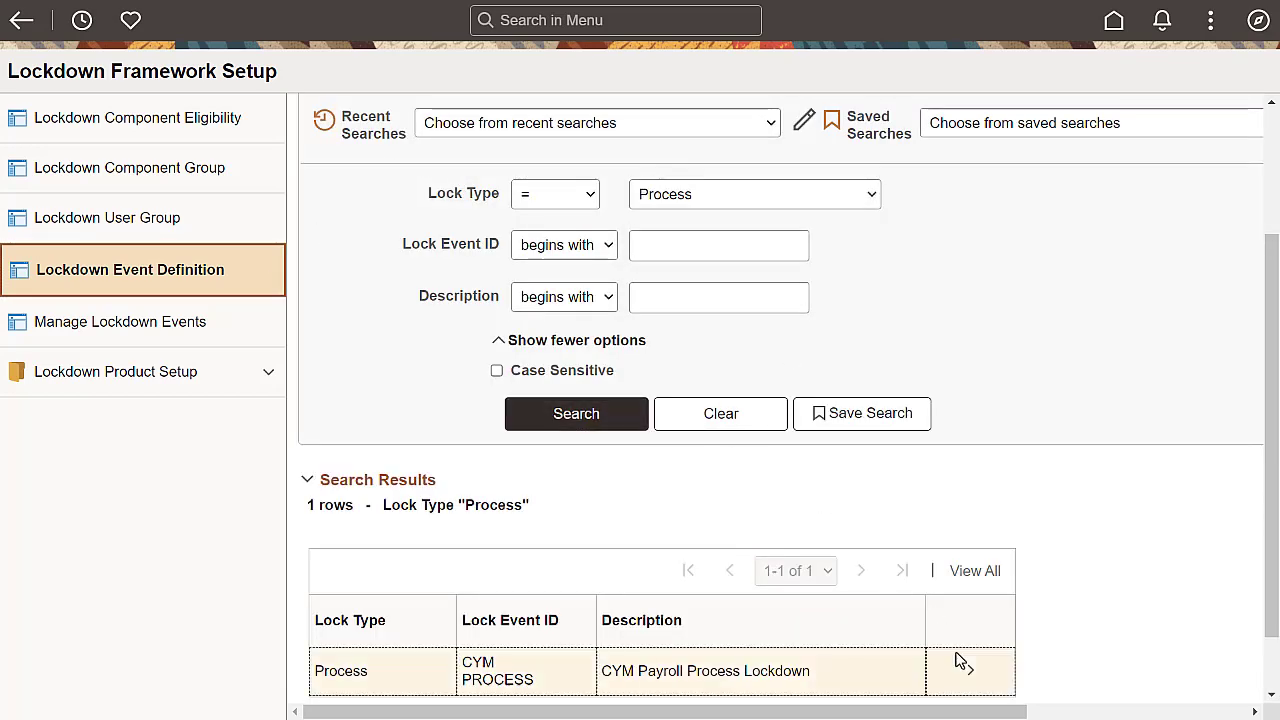
left_click(965, 667)
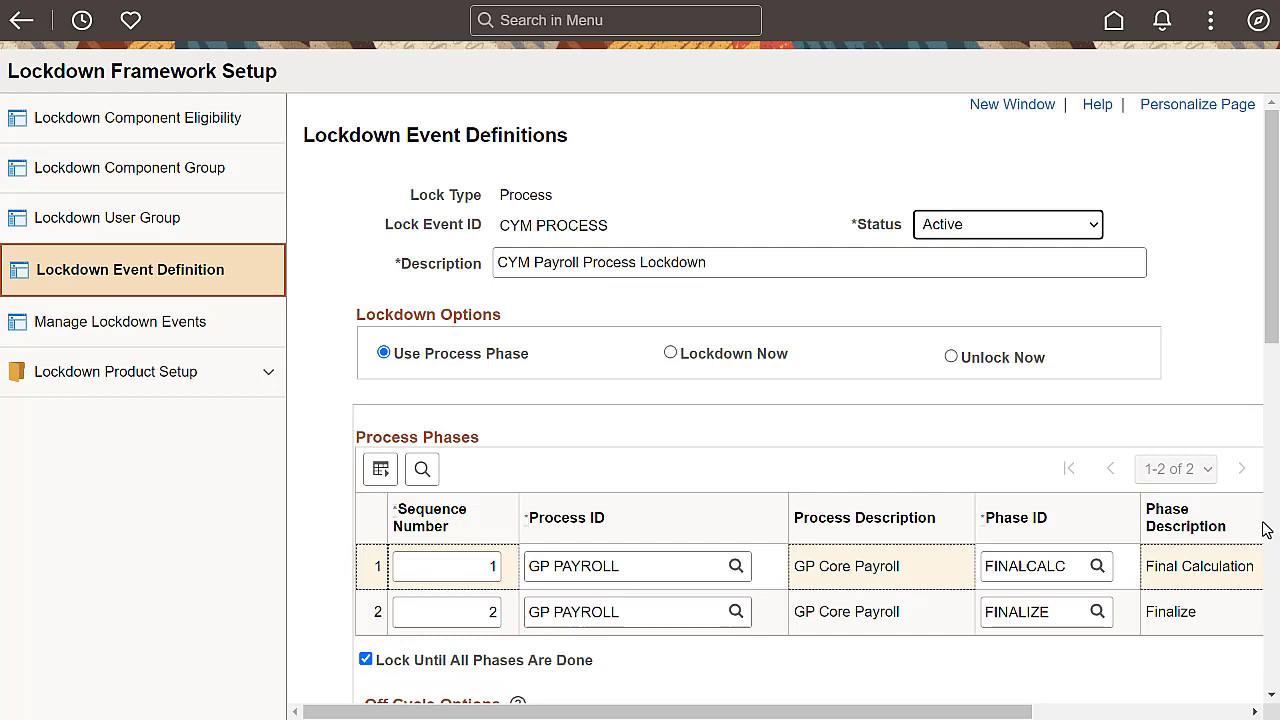
left_click_drag(1268, 366, 1272, 462)
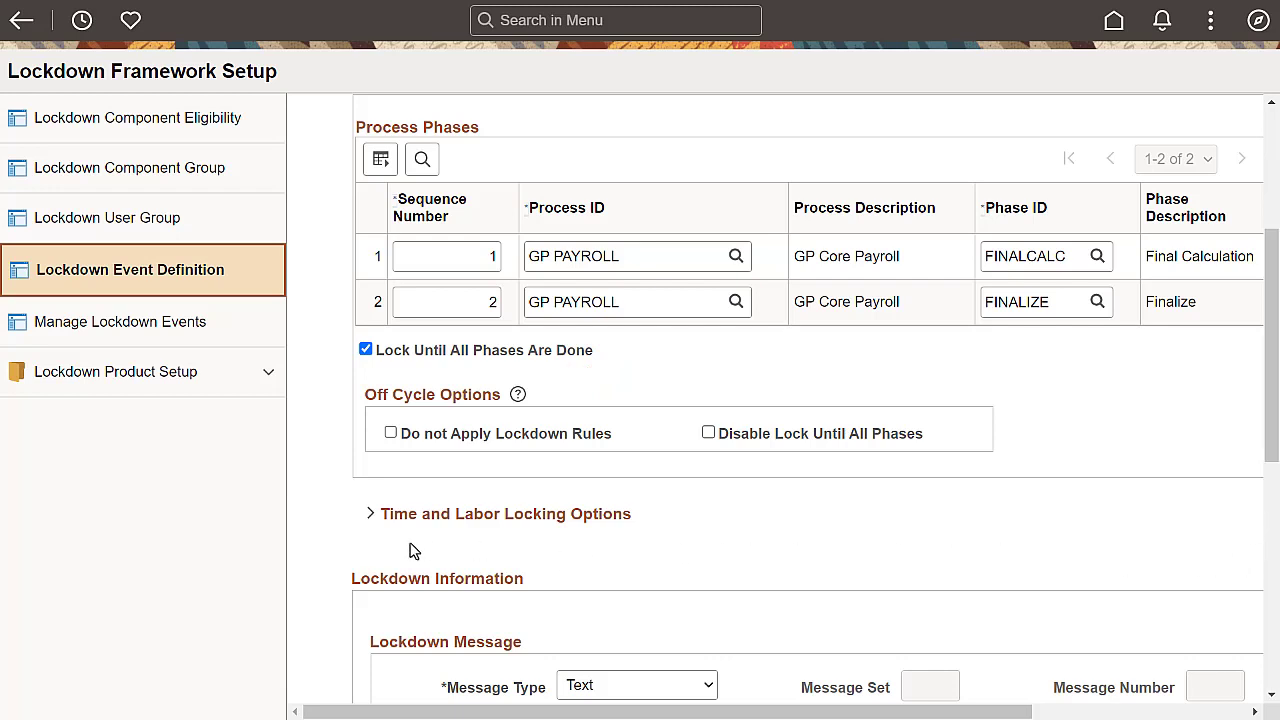
Step: View the Manage Lockdown Events list, and open the GP PAYROLL setup from an unfiltered search of Product Process Phases
left_click(262, 330)
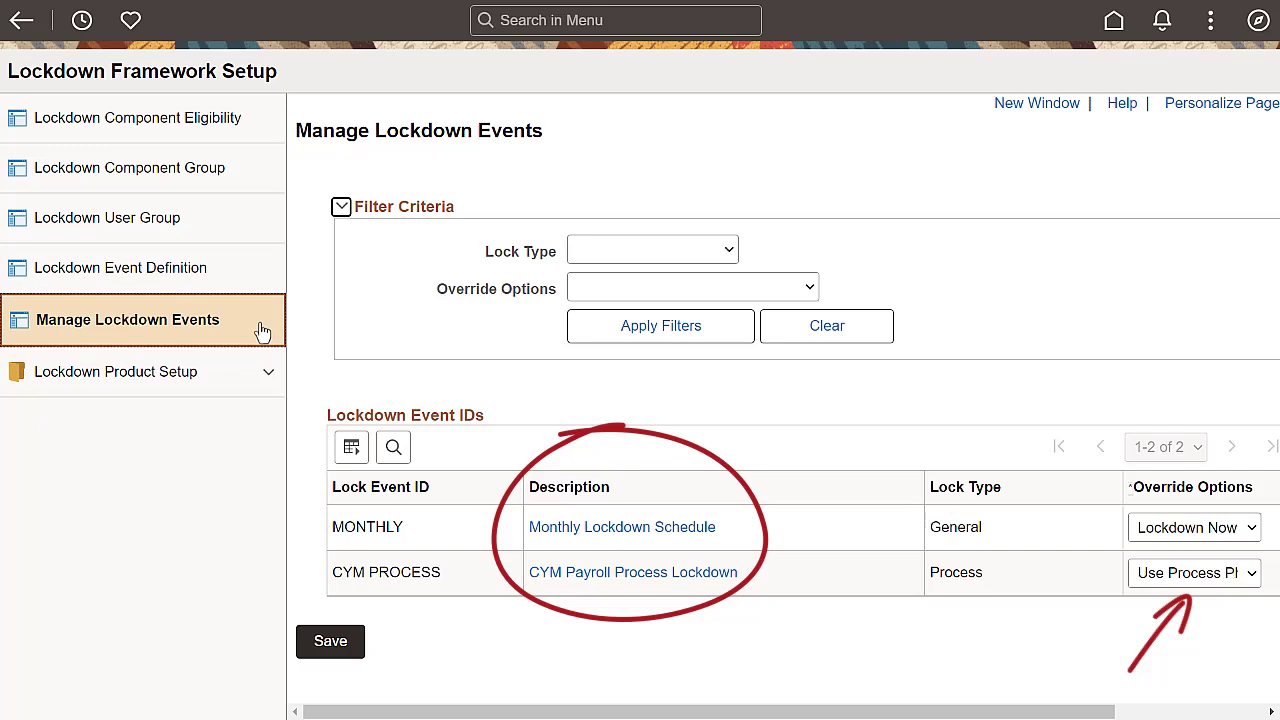
left_click(257, 371)
left_click(257, 420)
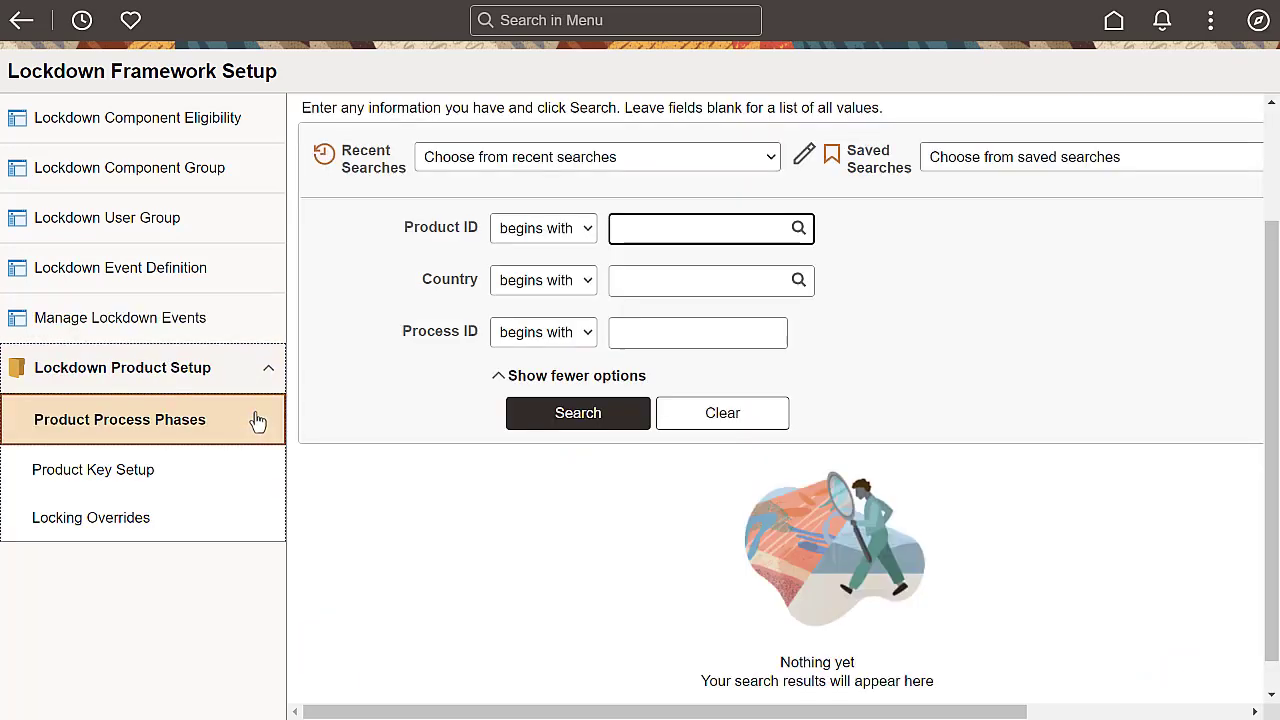
left_click(565, 418)
left_click(974, 666)
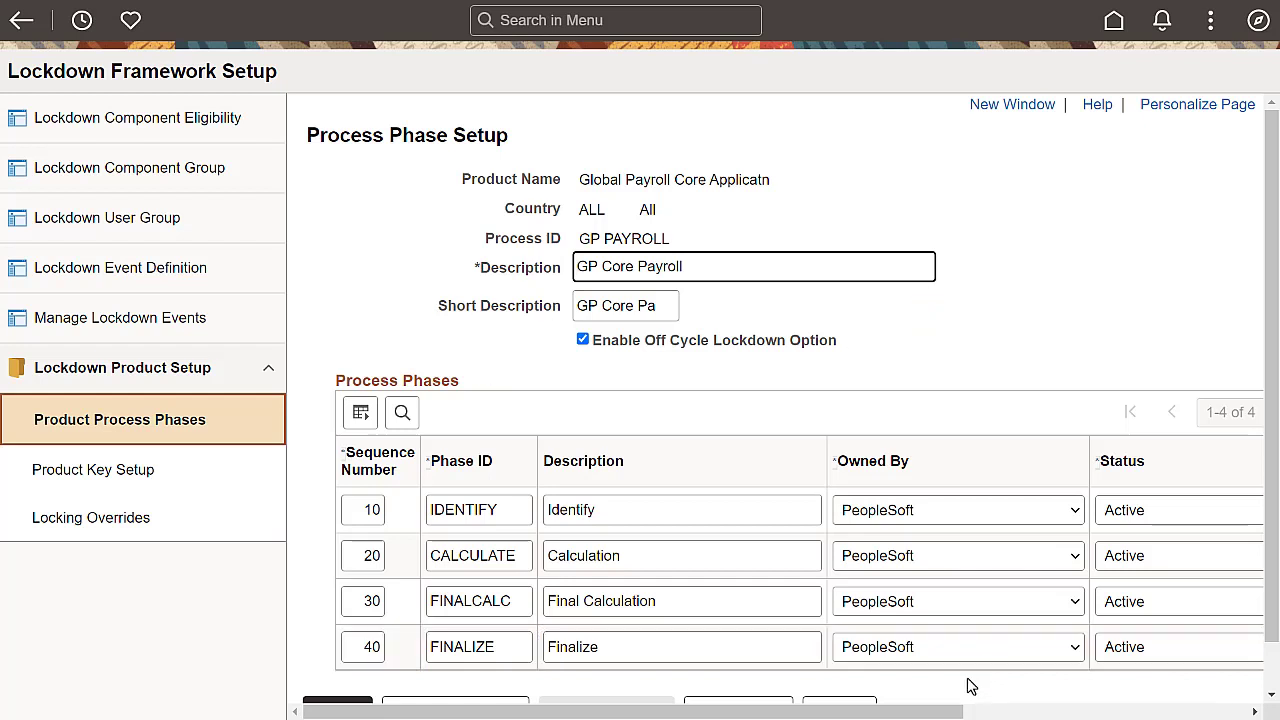
Step: View the Product Key Setup for Global Payroll Core and open the Locking Overrides page
left_click(262, 479)
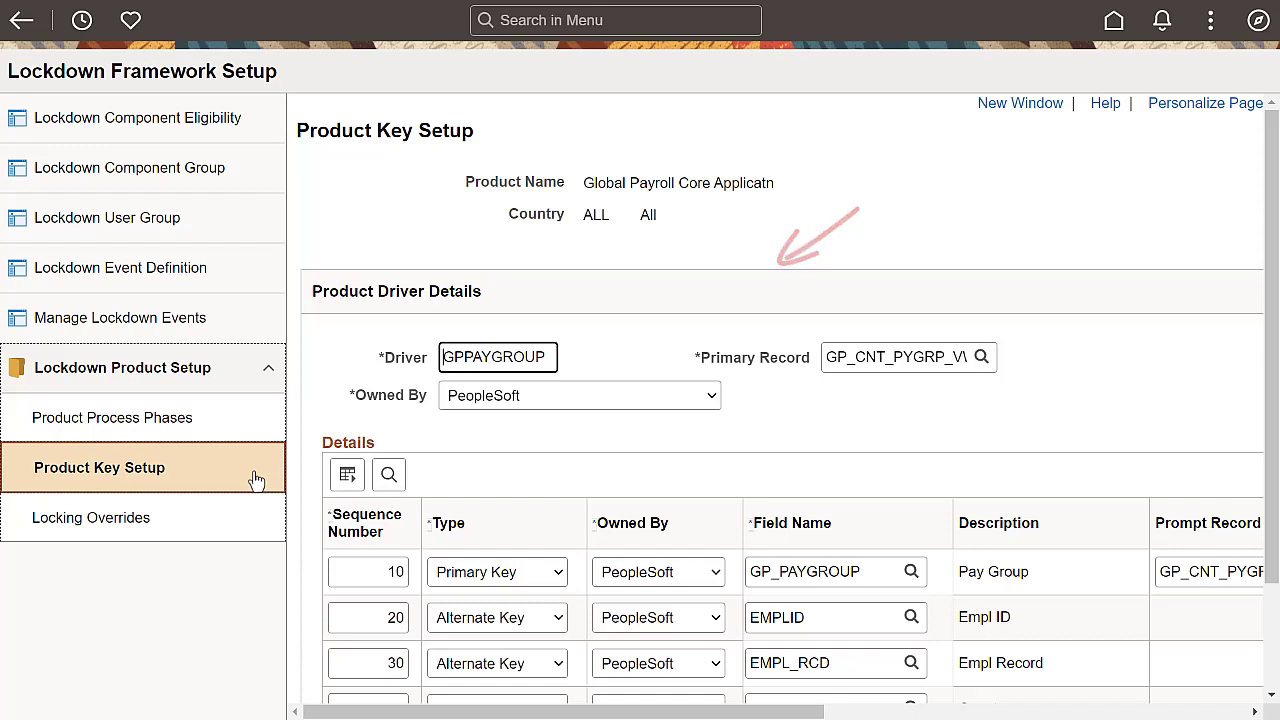
left_click(254, 522)
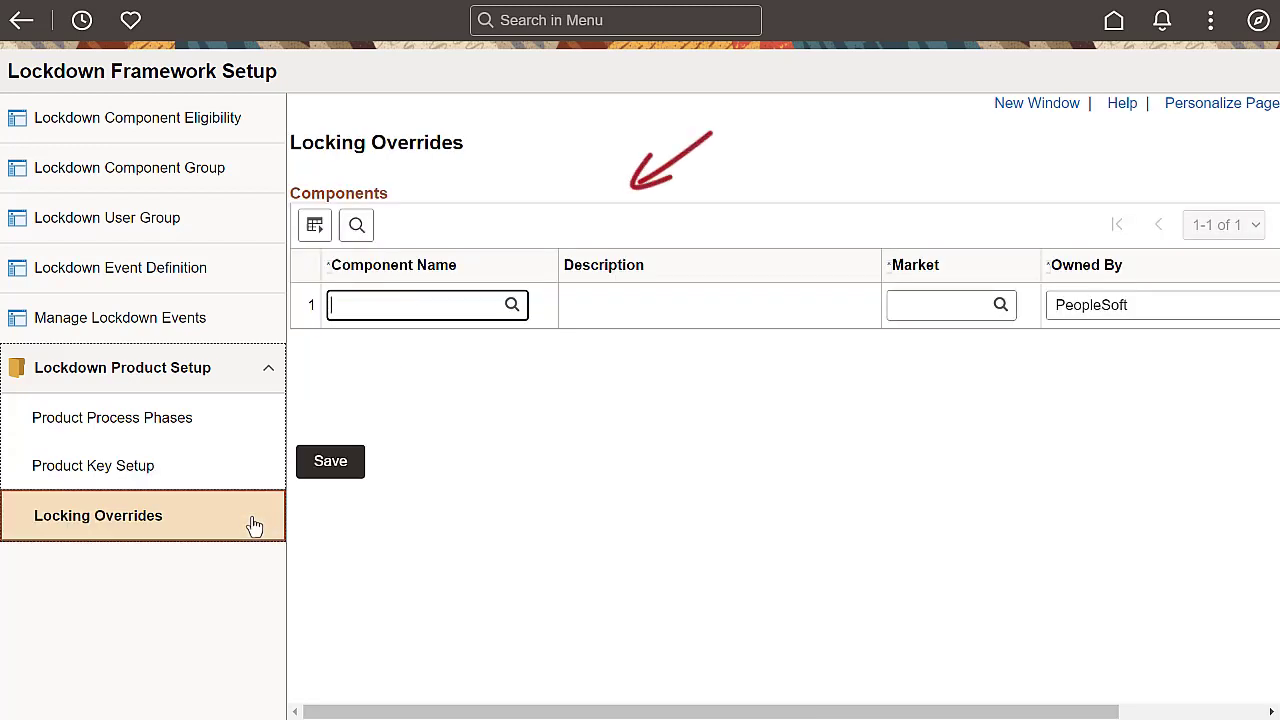